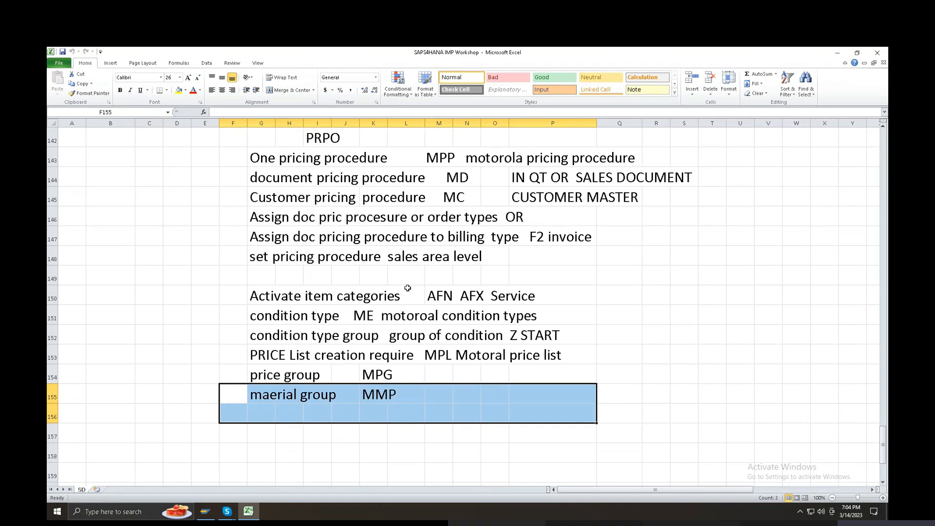
Step: Enter "14th march workshop" in cell B156, below the existing pricing notes
scroll(407, 288, "up", 2)
scroll(233, 241, "down", 4)
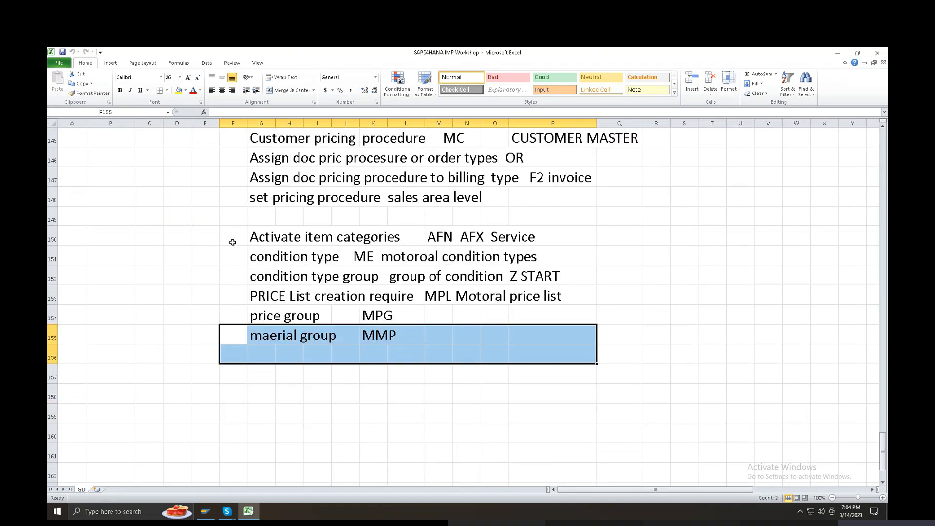
left_click(227, 329)
left_click(237, 302)
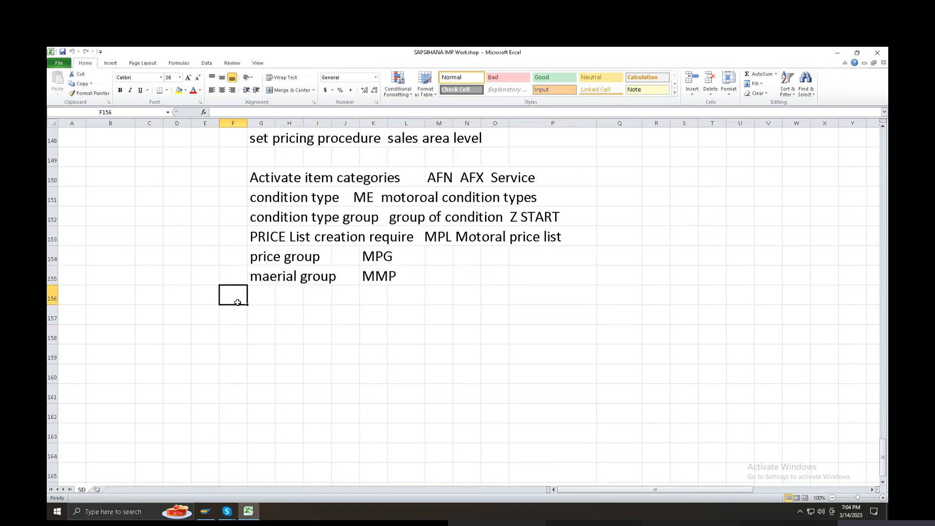
left_click(106, 302)
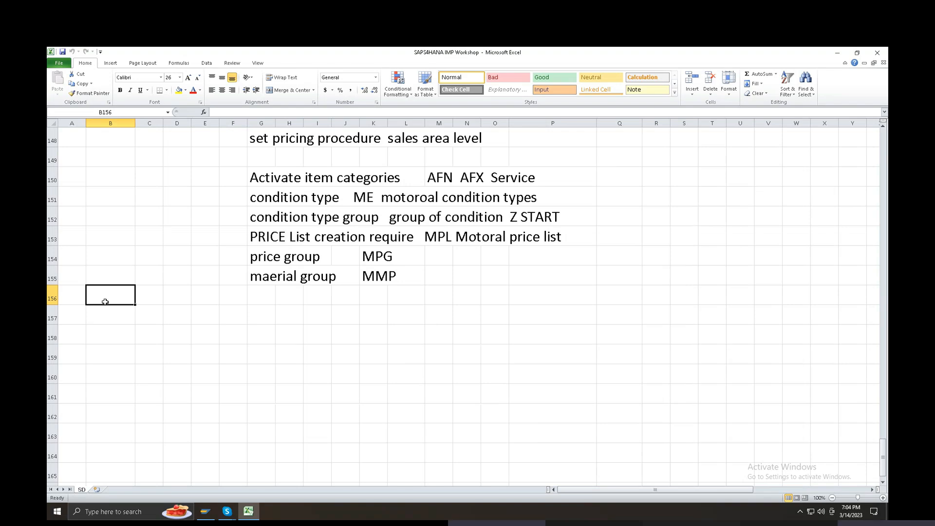
type("14th")
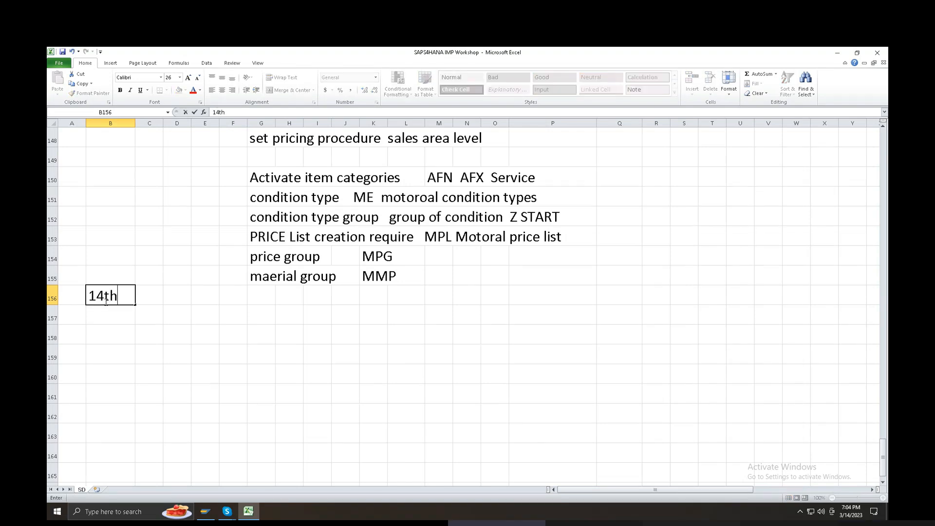
type(" march wo")
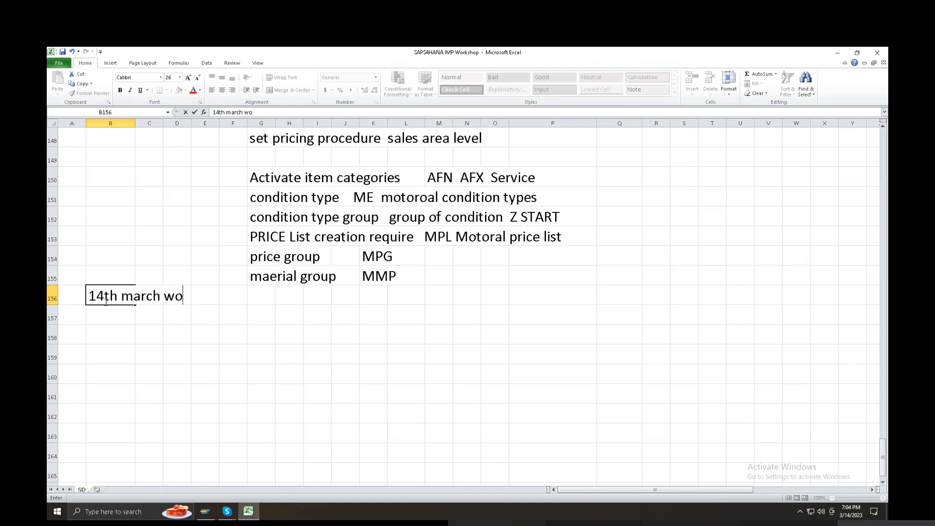
type("rkshop")
Step: Enter "condition purpose" in cell G157 as the first topic of the workshop
left_click(274, 318)
type("condition grou")
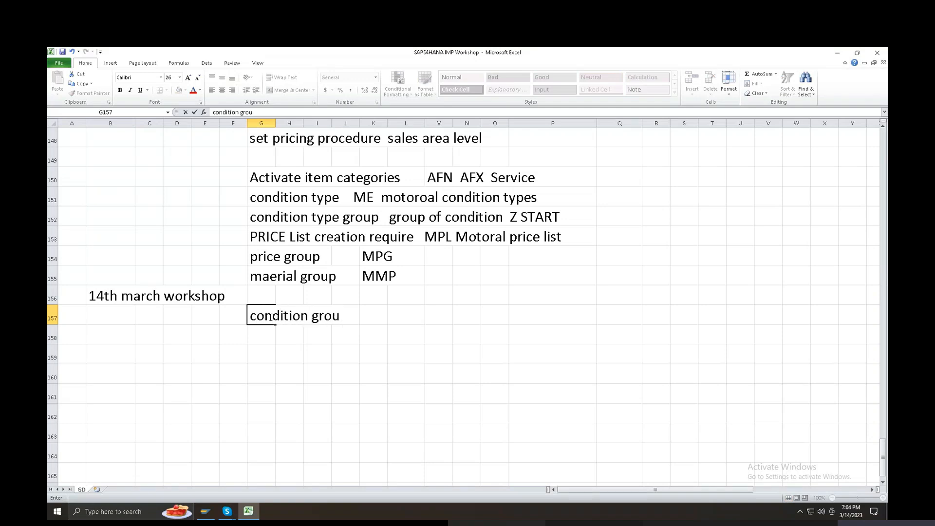
key("BackSpace")
key("BackSpace")
key("BackSpace")
key("BackSpace")
type("purpose")
left_click(286, 338)
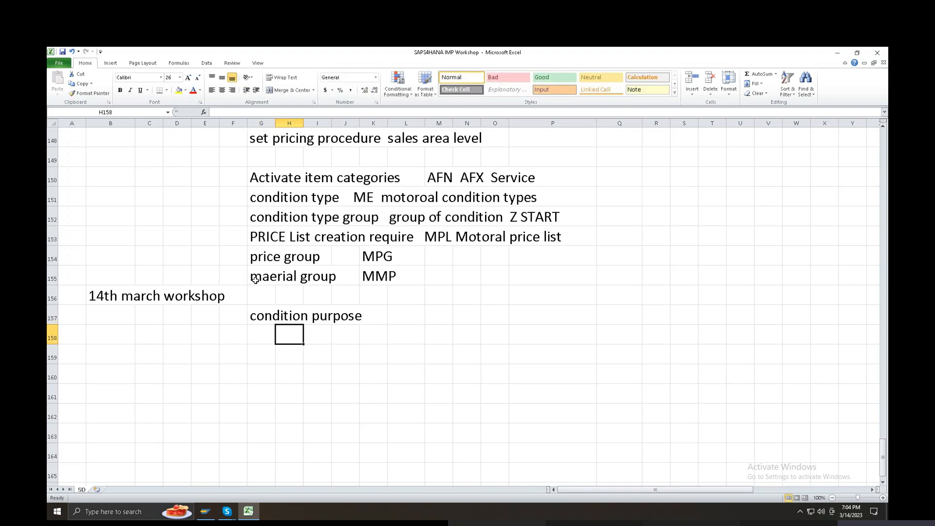
Step: Add the note "start with Z PROMOTIONS" in cell L157 beside the condition purpose topic
left_click_drag(255, 220, 397, 226)
left_click_drag(550, 236, 551, 256)
left_click(411, 314)
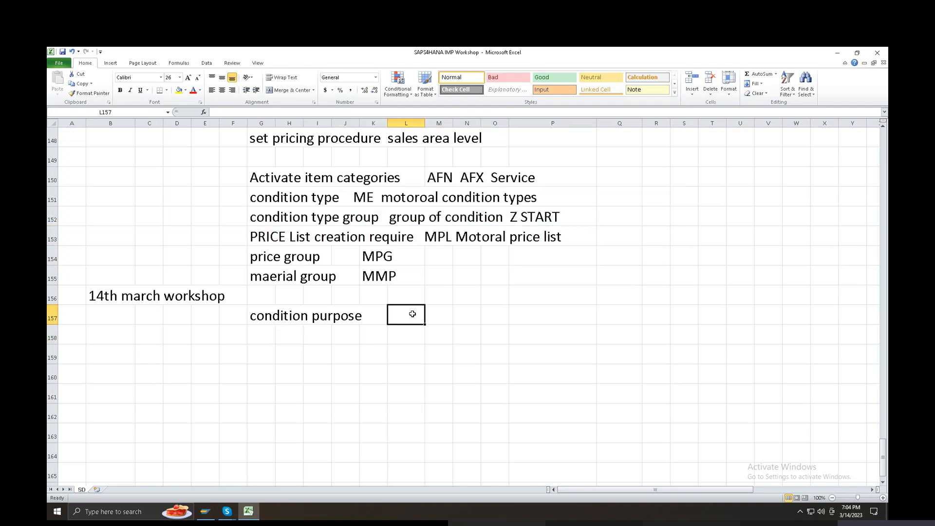
type("start w")
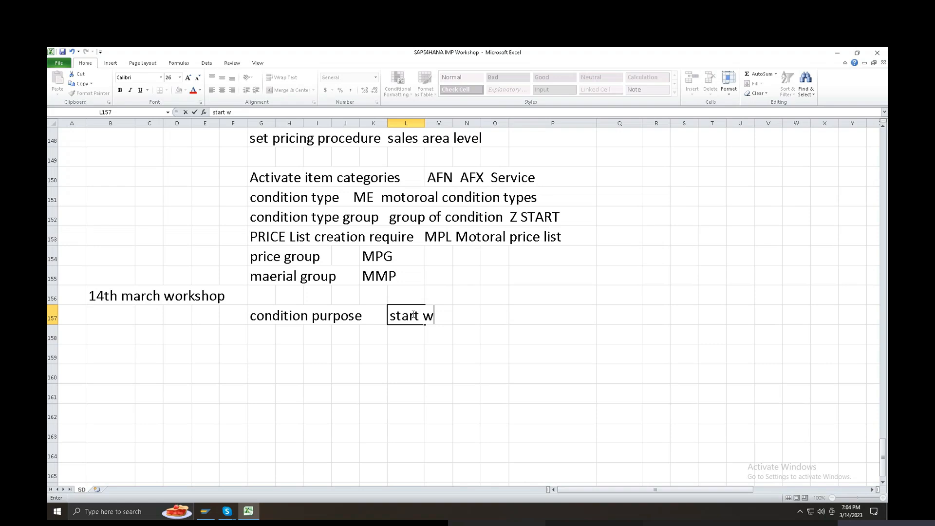
type("ith Z      PRO")
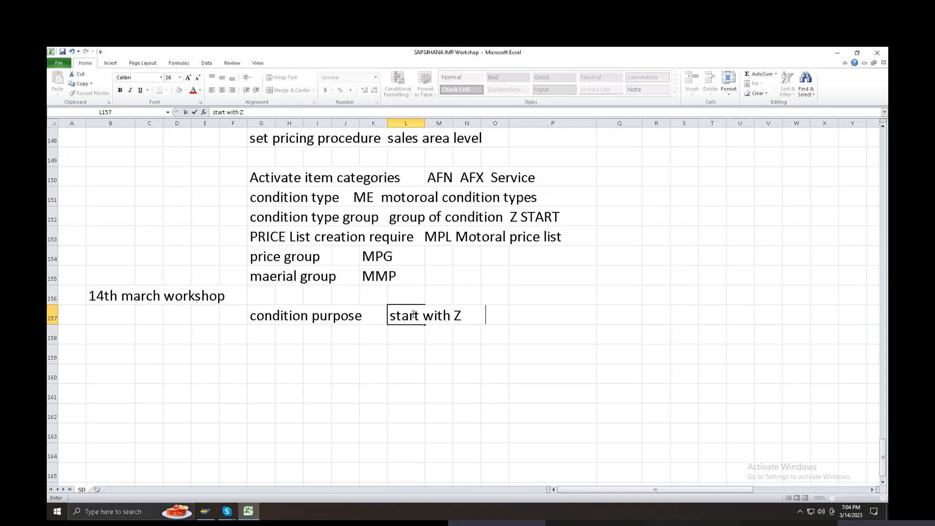
type("MOIT")
key("BackSpace")
key("BackSpace")
type("T")
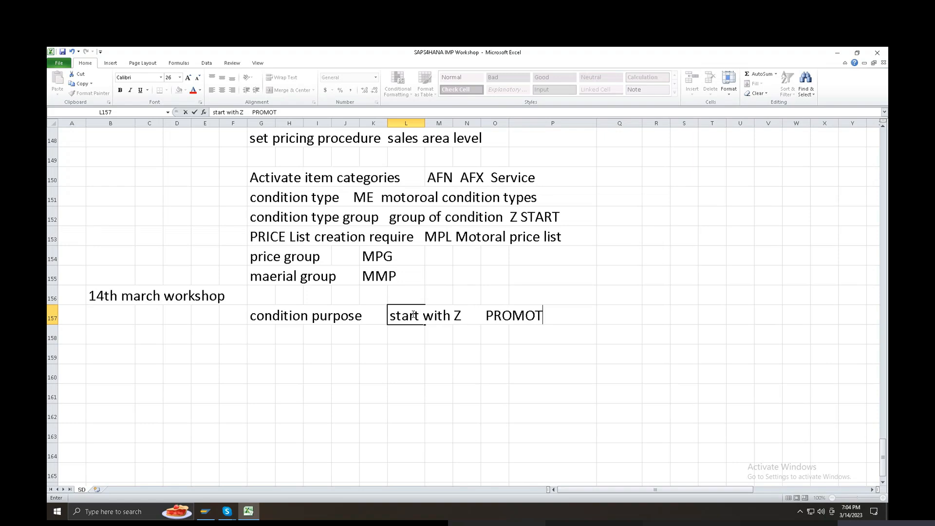
type("IONS")
Step: Switch to SAP and log on to client 400 by entering the user name and the account password
left_click(206, 511)
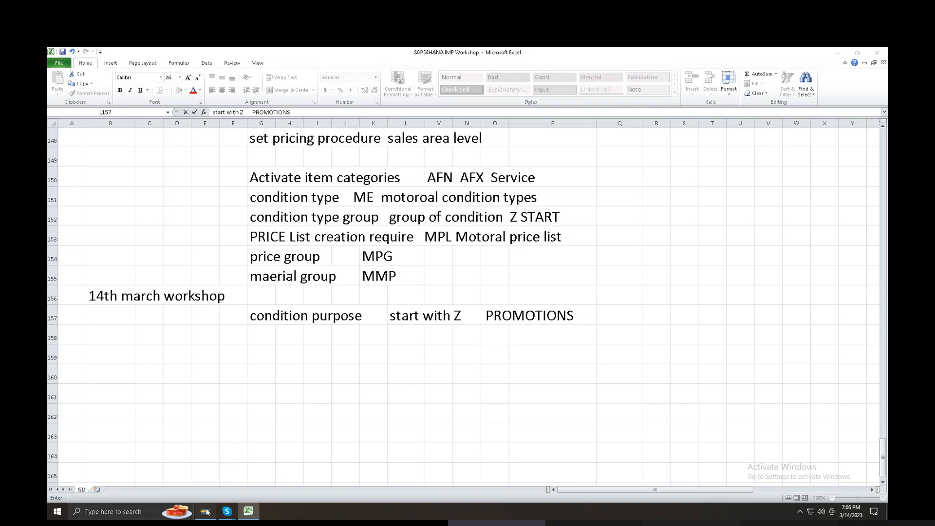
double_click(544, 276)
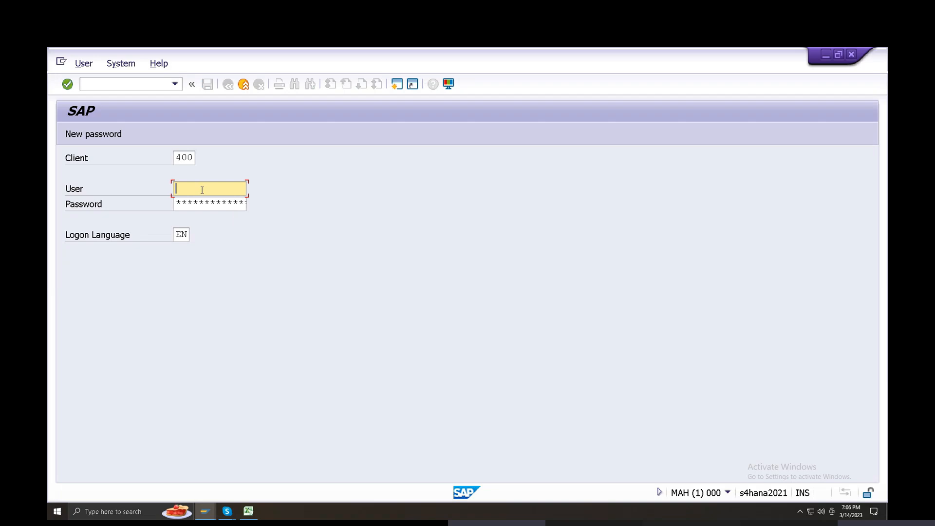
type("B")
double_click(193, 203)
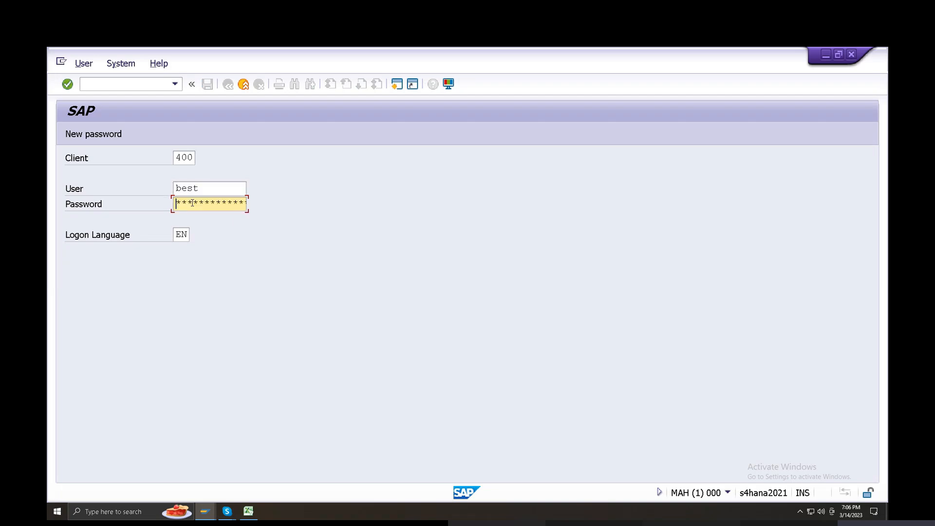
key("Caps_Lock")
type("*****")
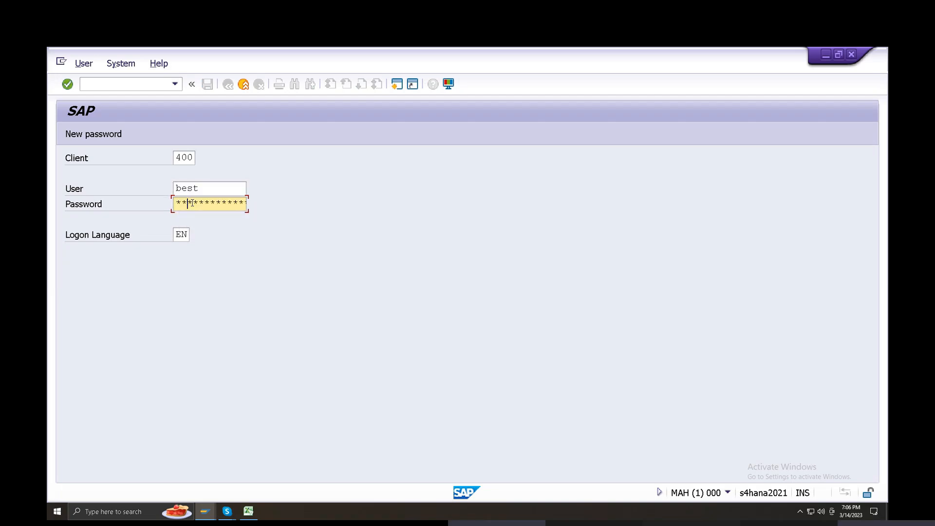
key("BackSpace")
key("BackSpace")
key("BackSpace")
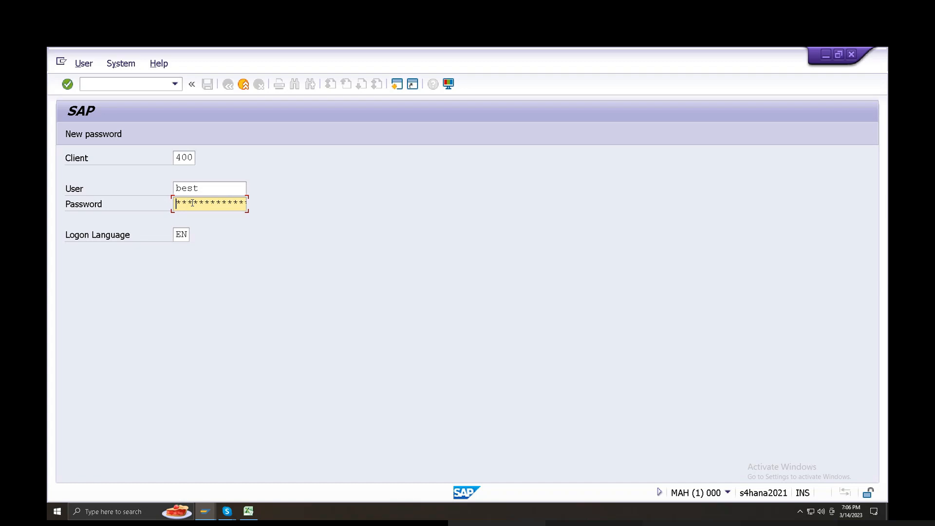
type("*********")
key("Return")
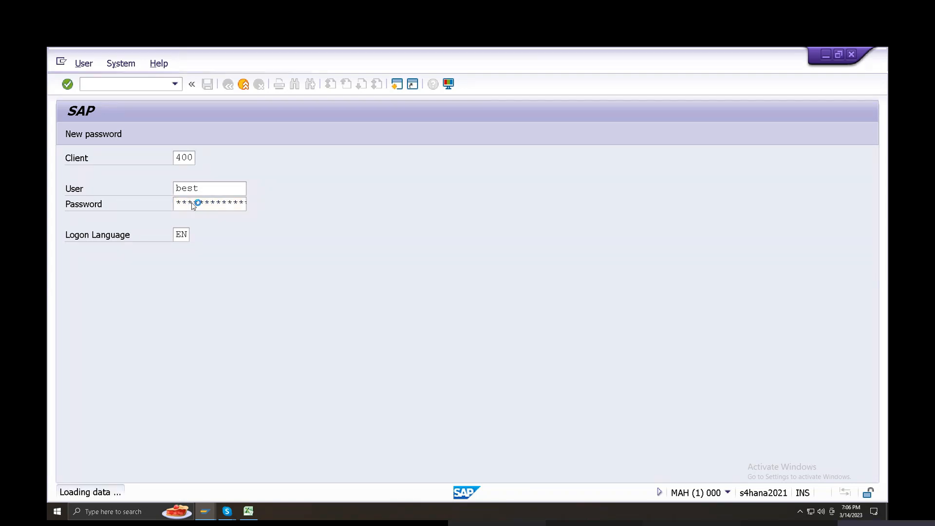
Step: Run transaction SPRO and open the SAP Reference IMG
left_click(175, 84)
left_click(90, 96)
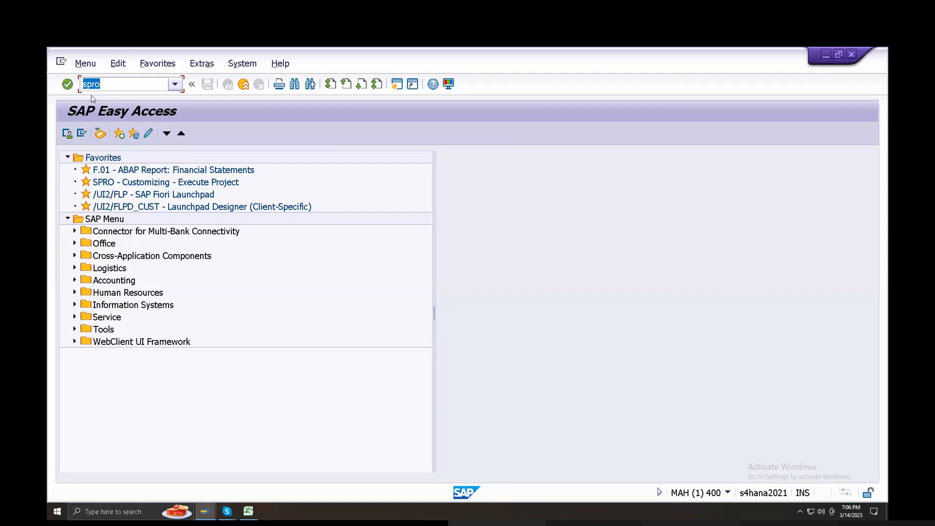
left_click(68, 84)
left_click(128, 135)
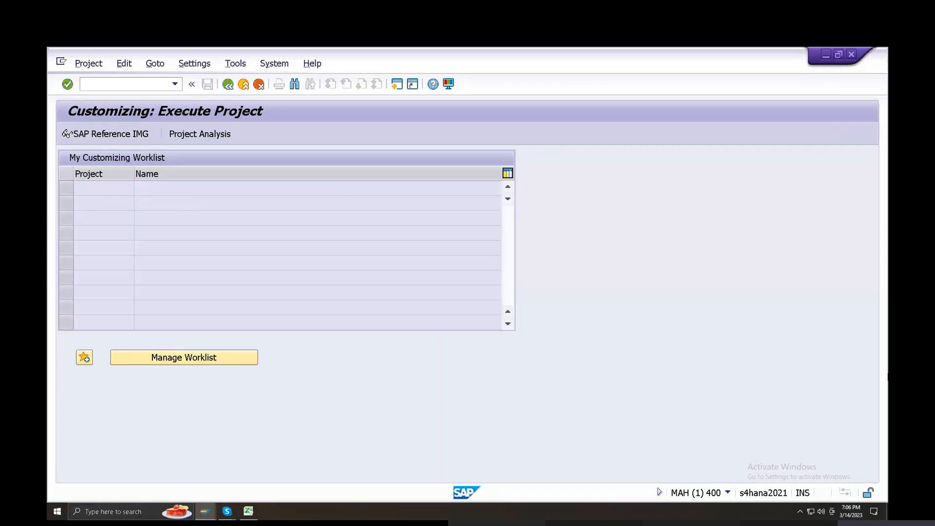
Step: Display the additional information column with the activity keys beside the IMG structure
scroll(362, 259, "down", 8)
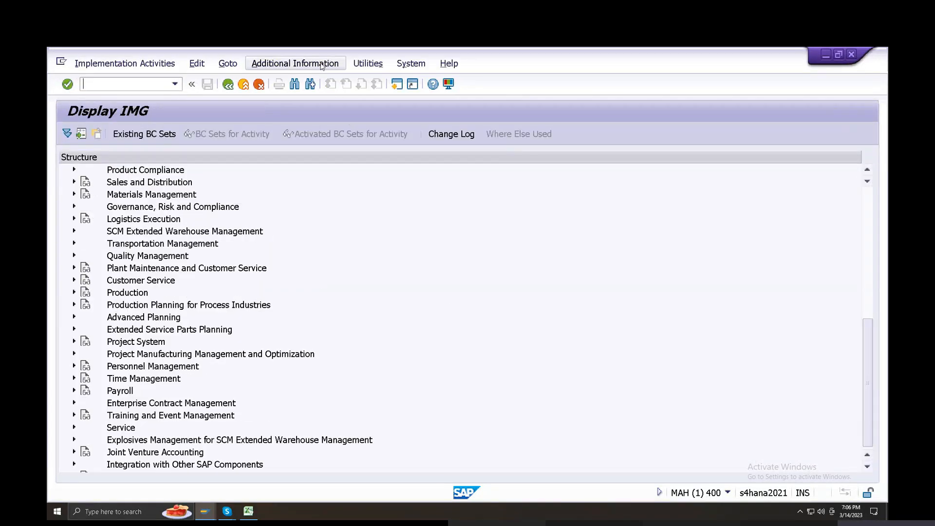
left_click(336, 64)
mouse_move(366, 80)
mouse_move(430, 96)
left_click(533, 111)
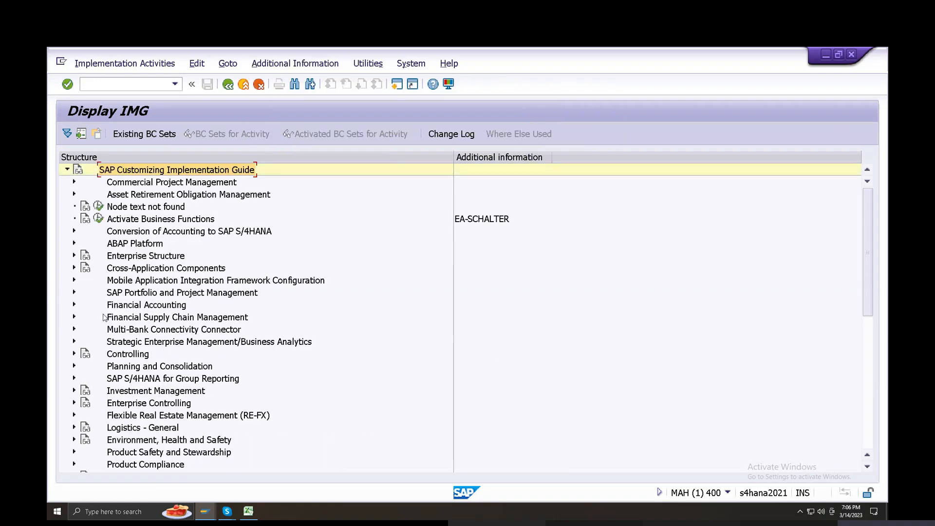
Step: Expand the IMG structure through Sales and Distribution, Basic Functions and Pricing down to Pricing Control
scroll(222, 224, "down", 8)
left_click(73, 182)
left_click(81, 206)
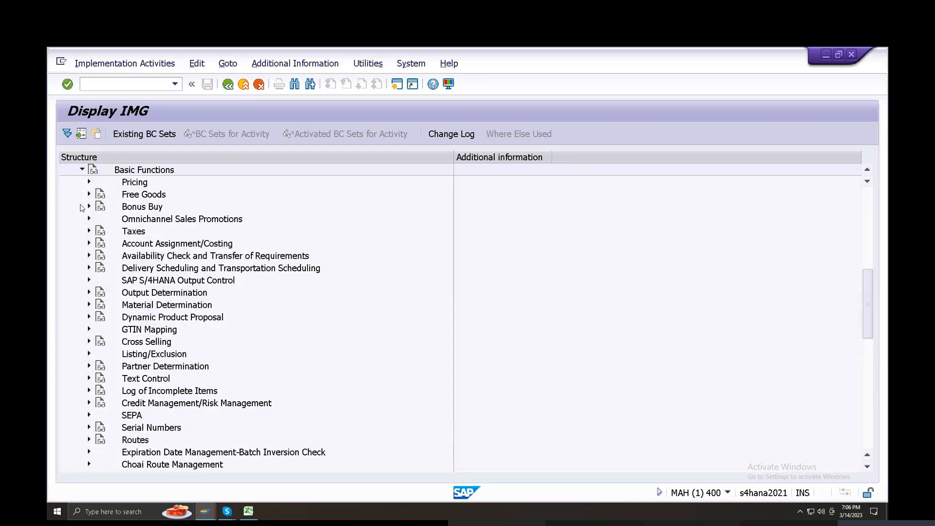
left_click(90, 182)
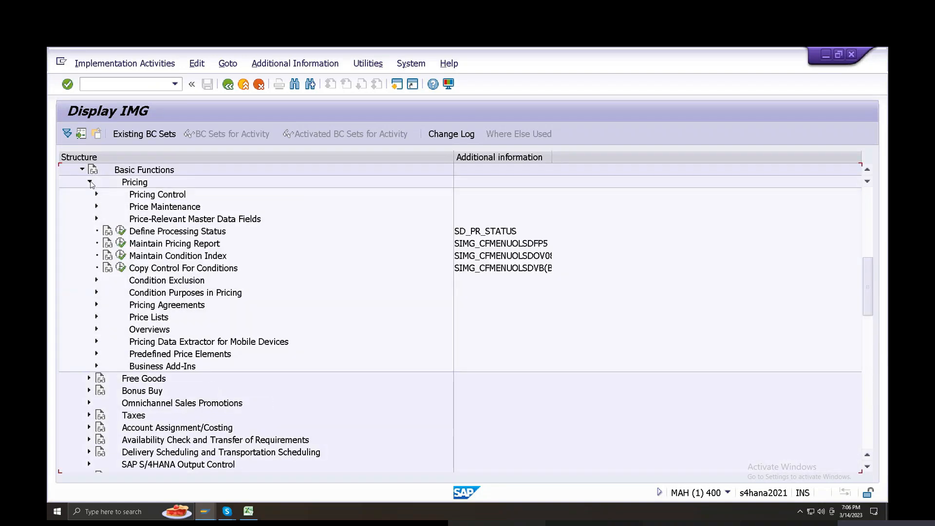
left_click(96, 194)
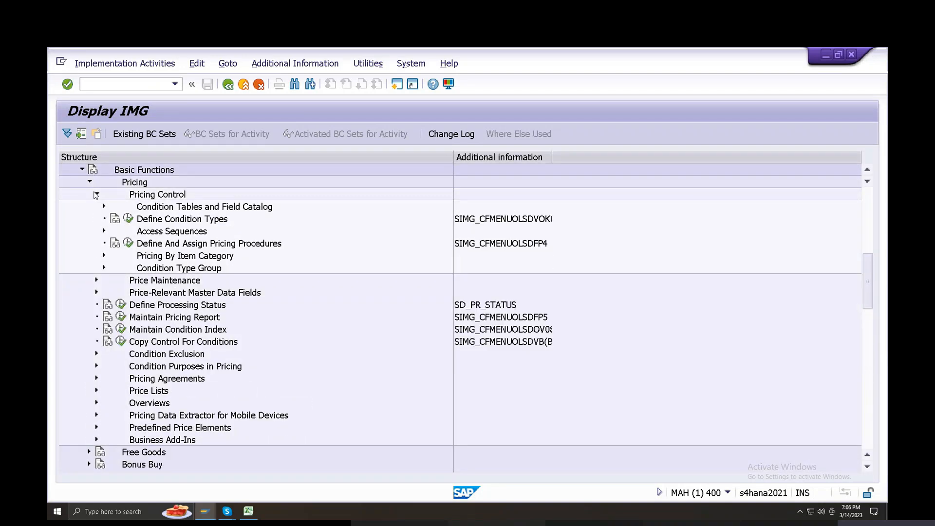
Step: Review the activities under Define And Assign Pricing Procedures, view the Set Pricing Procedures overview, and return to the IMG structure
left_click(172, 246)
left_click(128, 243)
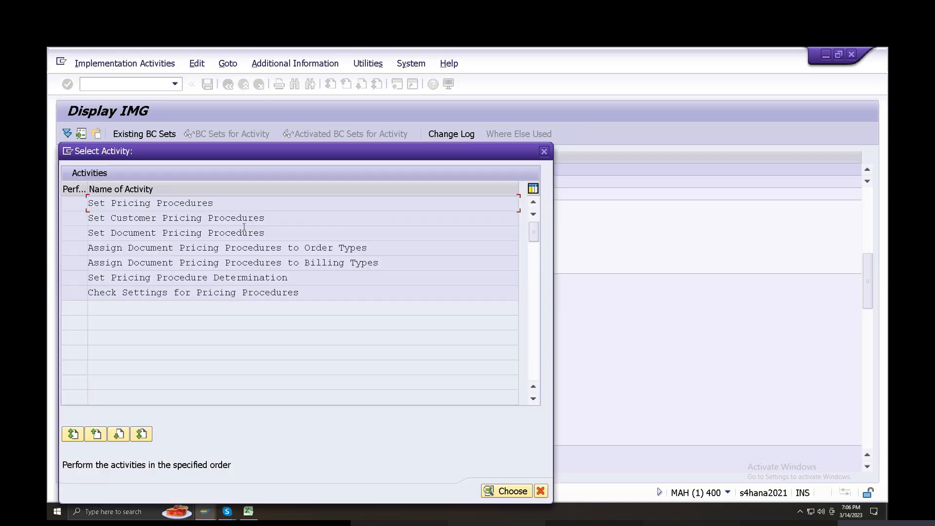
left_click(162, 218)
left_click(158, 234)
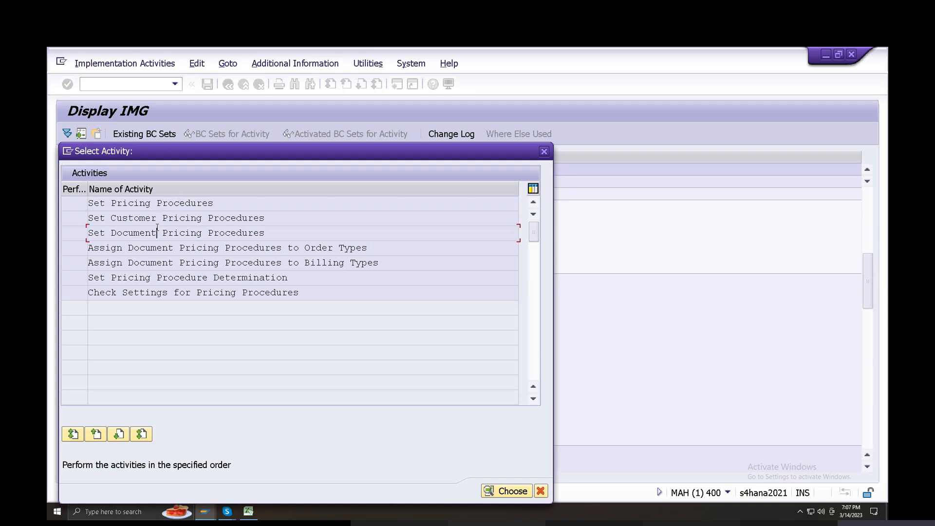
left_click(157, 263)
left_click(174, 292)
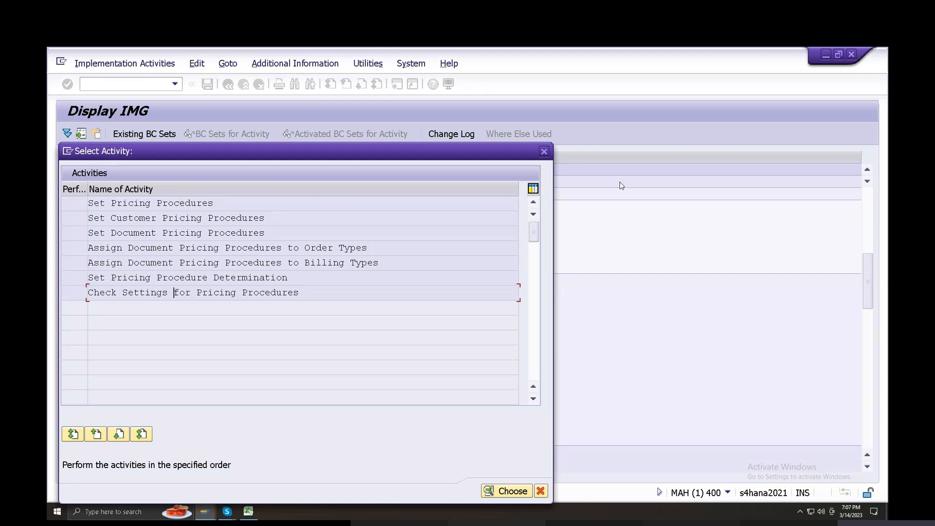
left_click(544, 153)
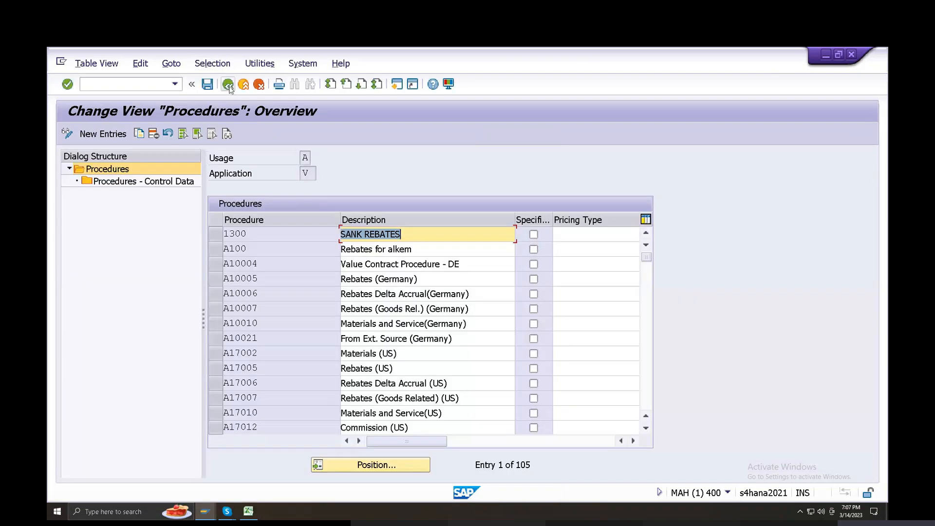
left_click(228, 85)
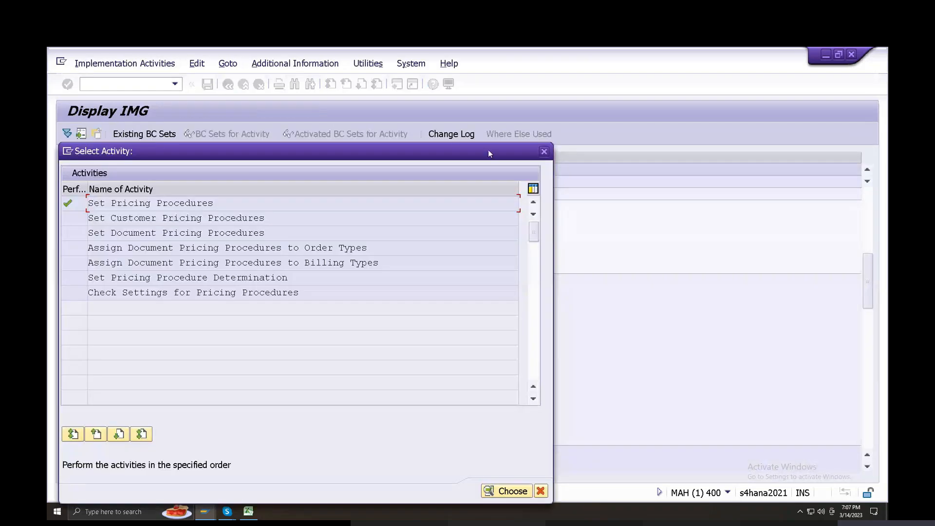
left_click(544, 151)
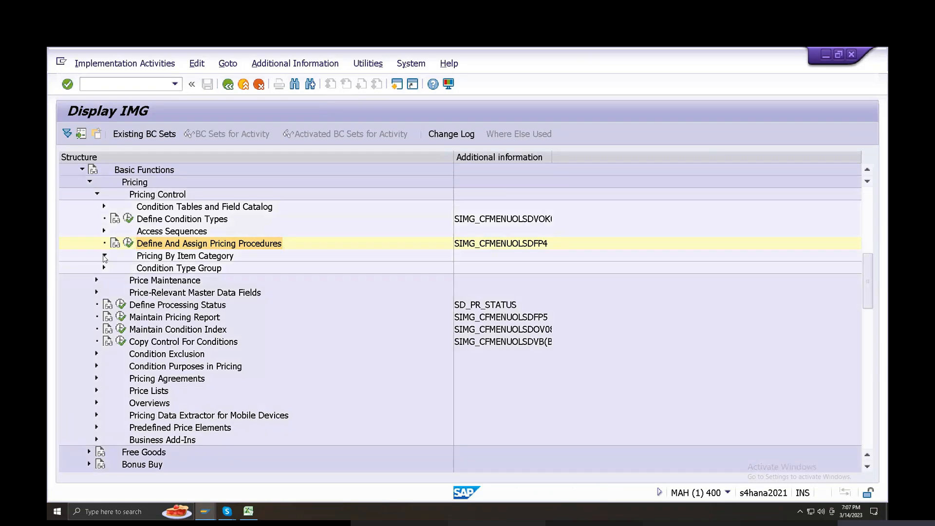
Step: Expand Condition Type Group, view the Define Condition Type Groups overview, and return to the IMG structure
left_click(105, 256)
left_click(104, 256)
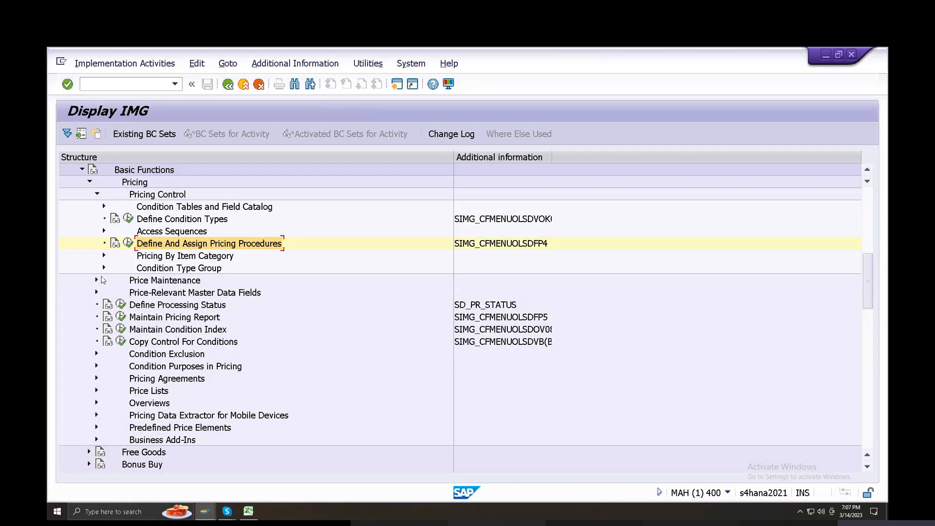
left_click(105, 268)
left_click(136, 281)
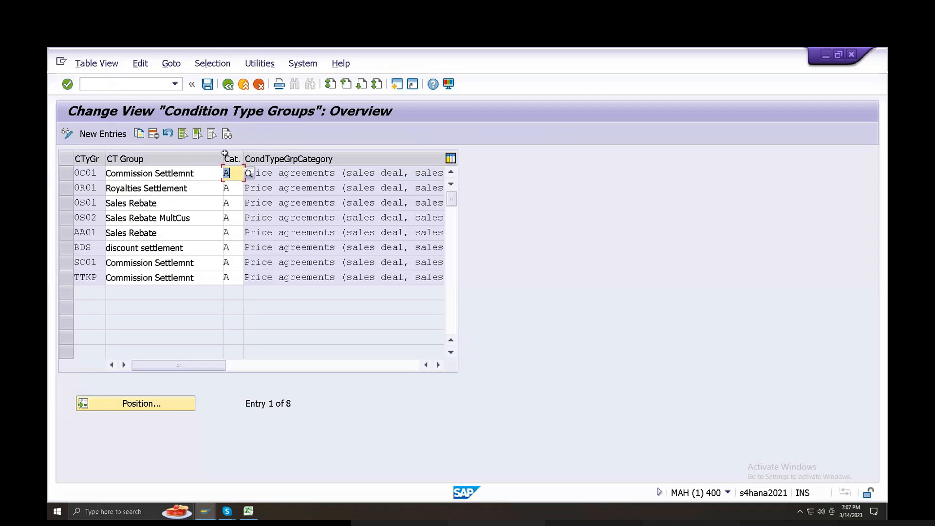
left_click(228, 84)
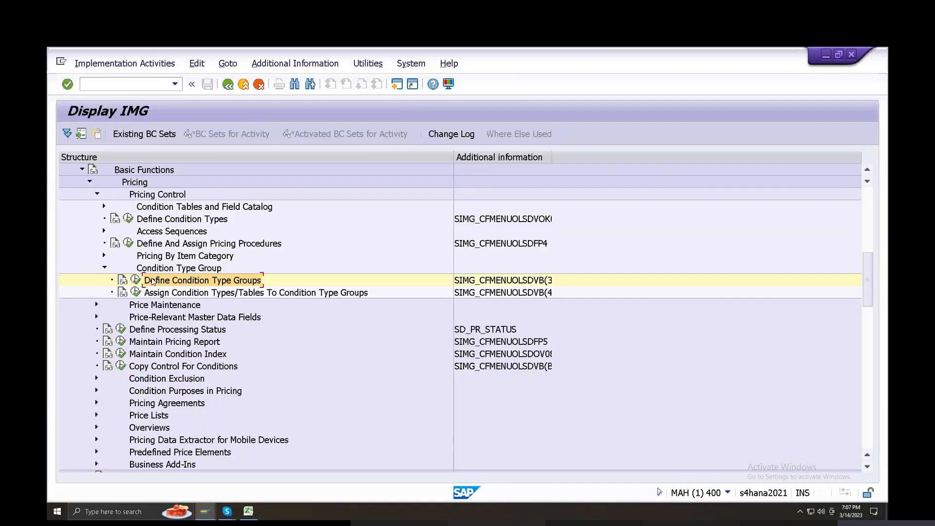
Step: Open the Define Condition Types overview and browse the condition types down to the tax entries
left_click(103, 207)
left_click(103, 207)
left_click(129, 221)
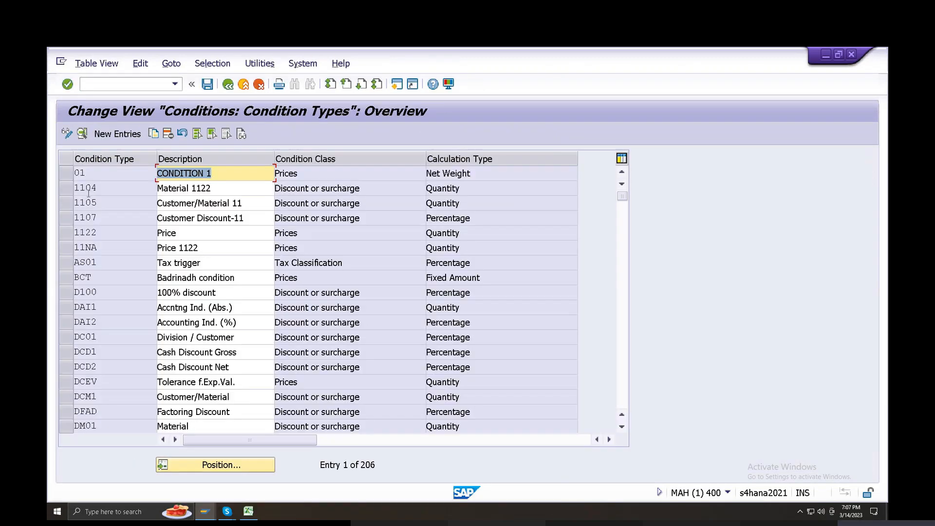
scroll(115, 293, "down", 2)
scroll(109, 317, "down", 5)
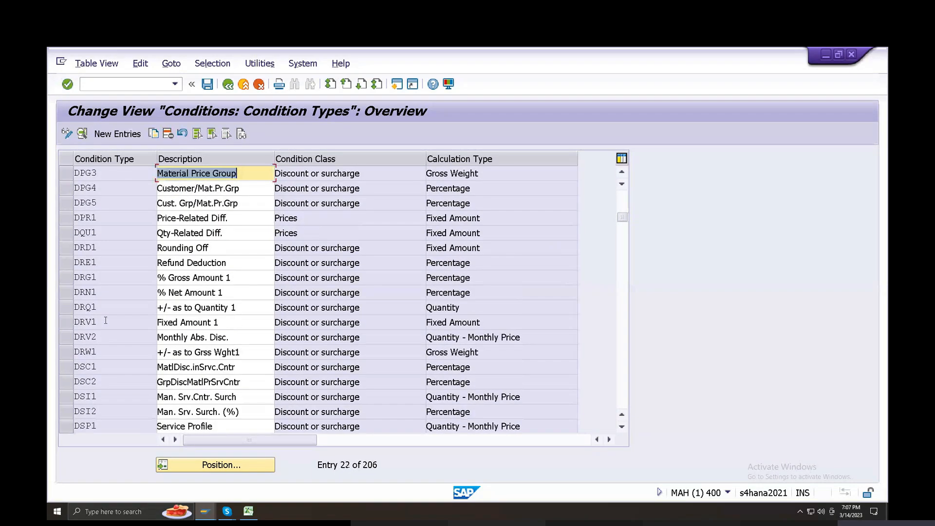
scroll(104, 322, "down", 2)
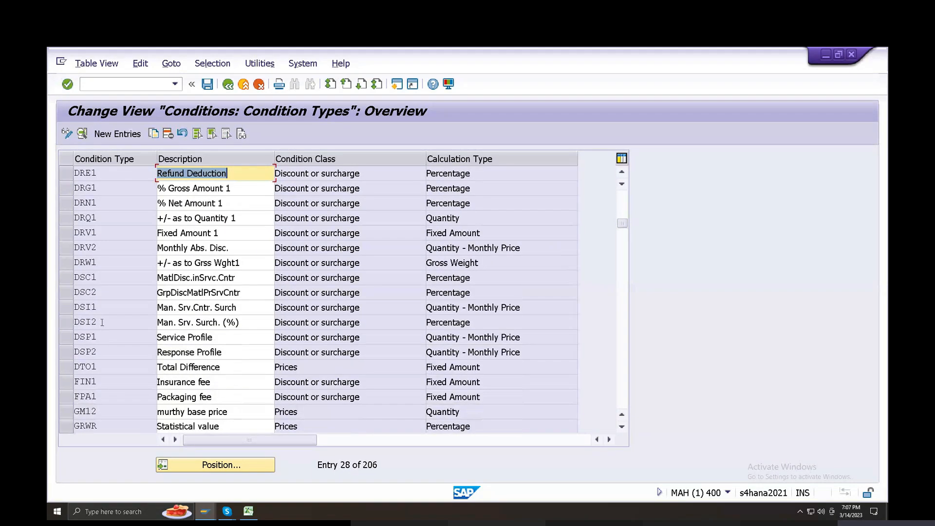
scroll(102, 322, "down", 2)
scroll(103, 322, "down", 4)
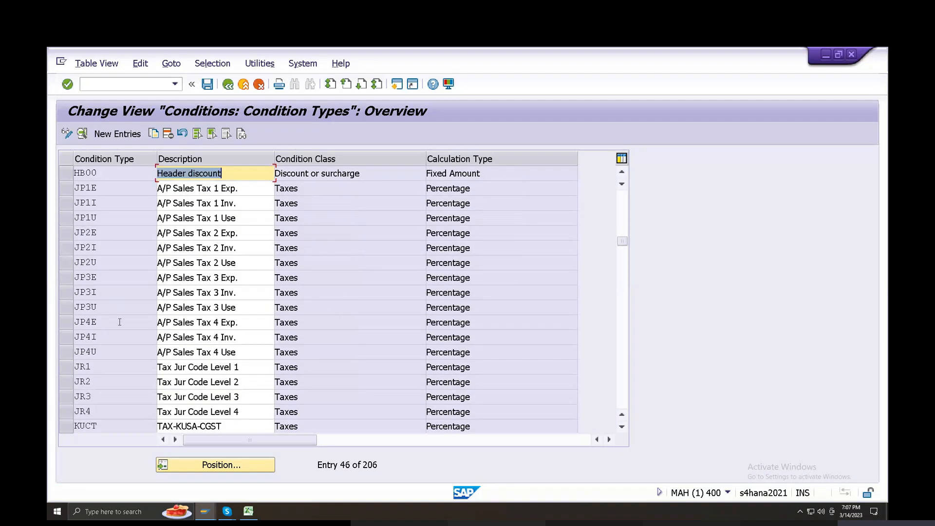
scroll(120, 324, "down", 4)
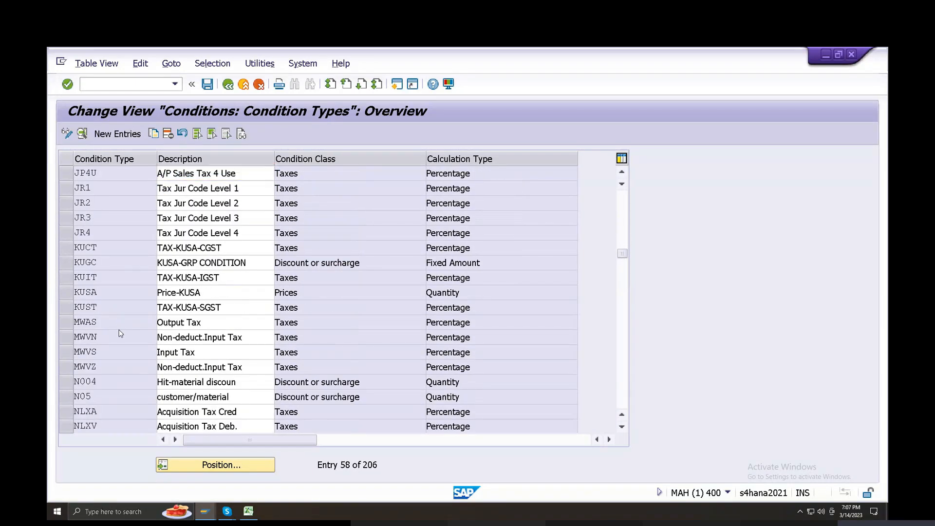
scroll(121, 333, "down", 2)
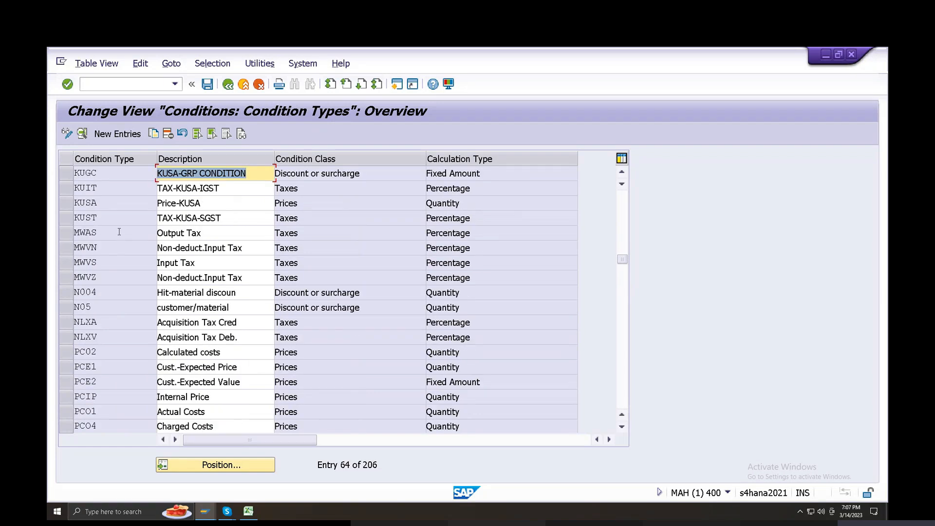
Step: Compare the MWAS Output Tax and MWVS Input Tax condition types
left_click(88, 235)
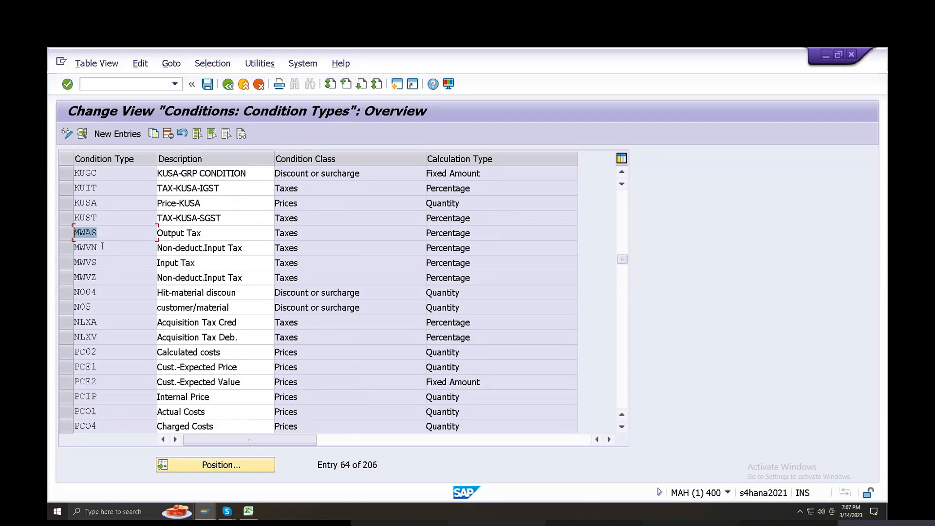
left_click(120, 262)
left_click(205, 265)
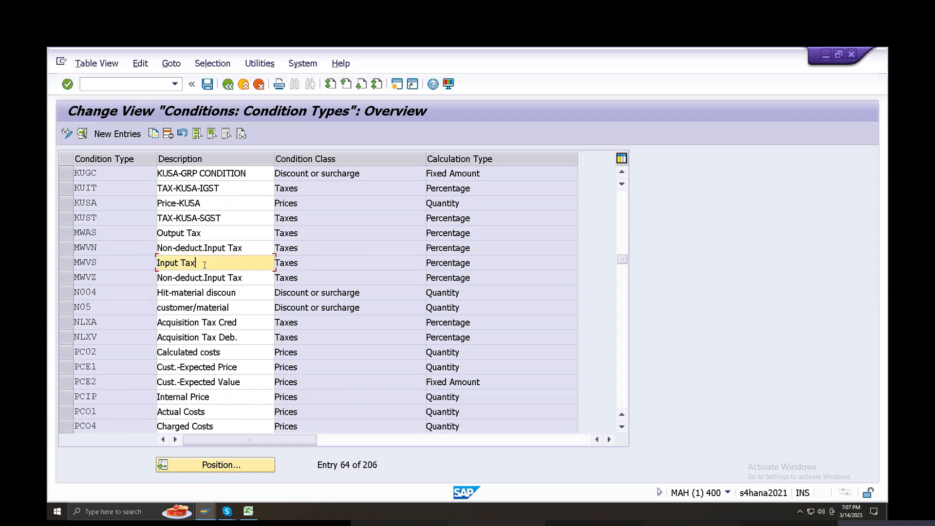
left_click(215, 236)
left_click(198, 267)
left_click(207, 235)
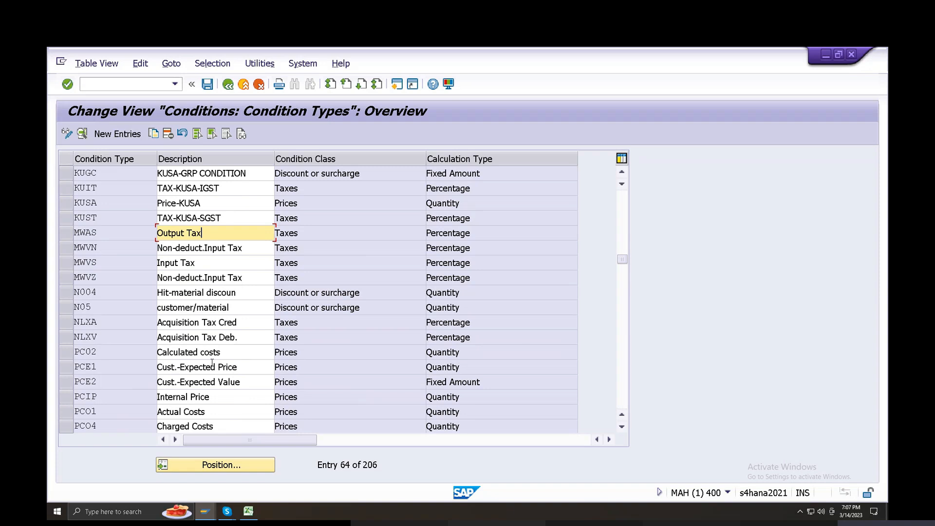
Step: Examine the PCIP Internal Price condition type and revisit the MWVS Input Tax entry
scroll(212, 363, "down", 2)
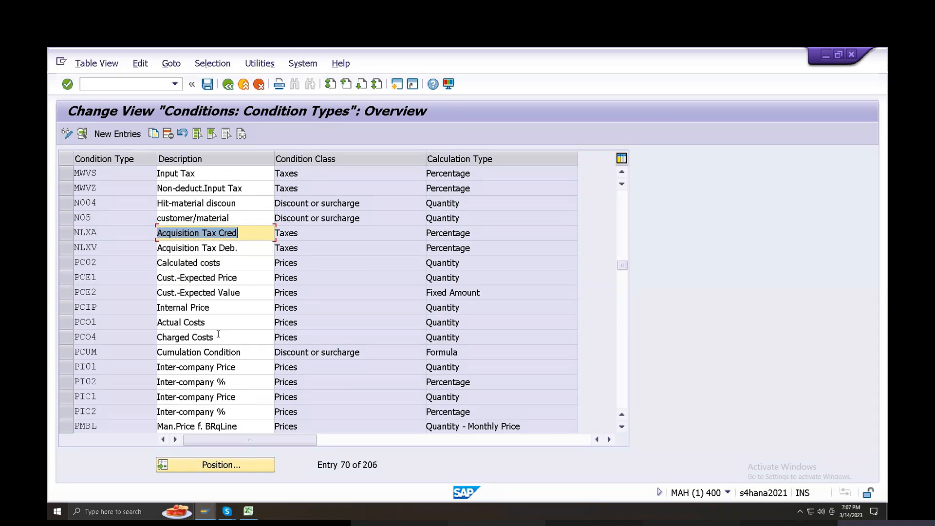
left_click(218, 308)
key("shift+Tab")
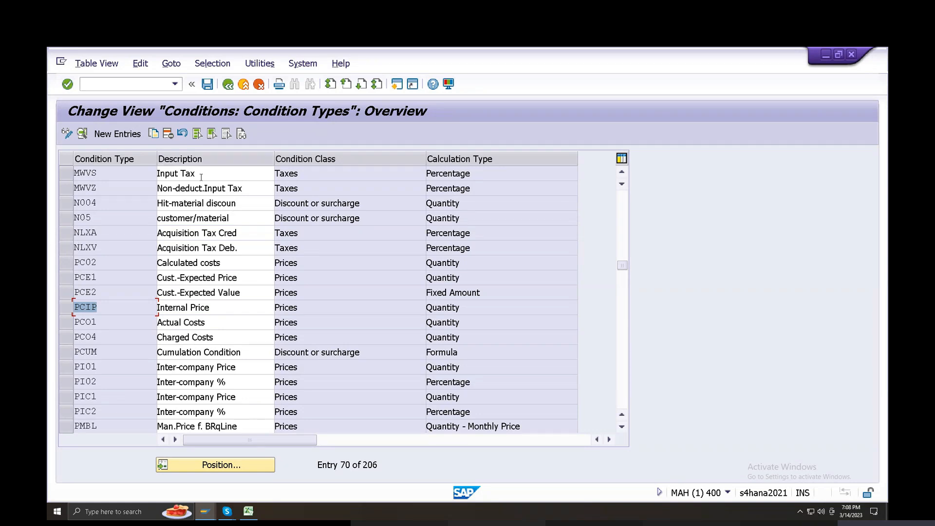
left_click(180, 173)
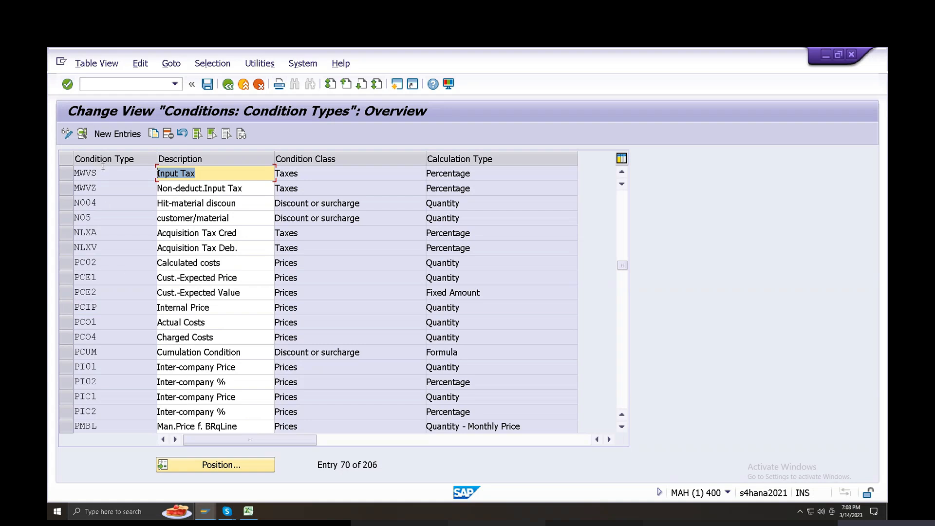
key("shift+Tab")
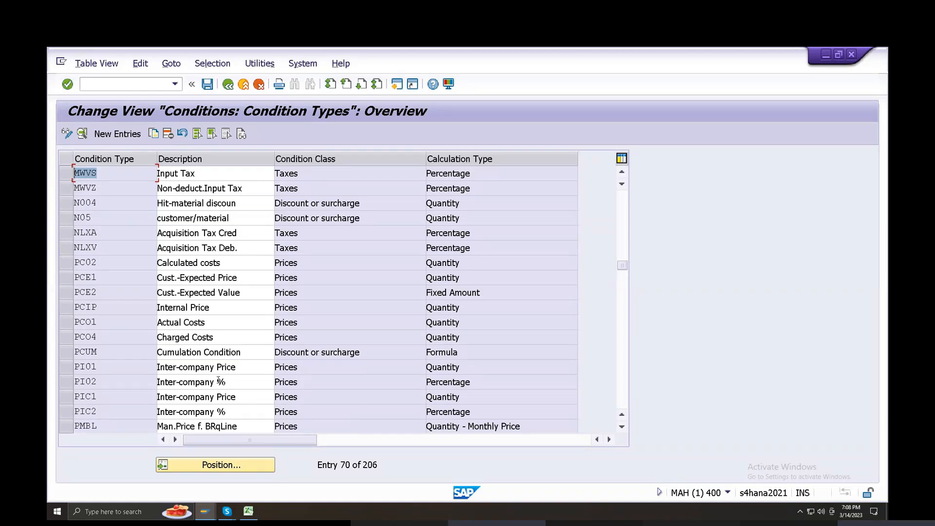
Step: Locate the PR00 price condition type in the condition types overview
scroll(128, 371, "down", 4)
scroll(129, 371, "down", 4)
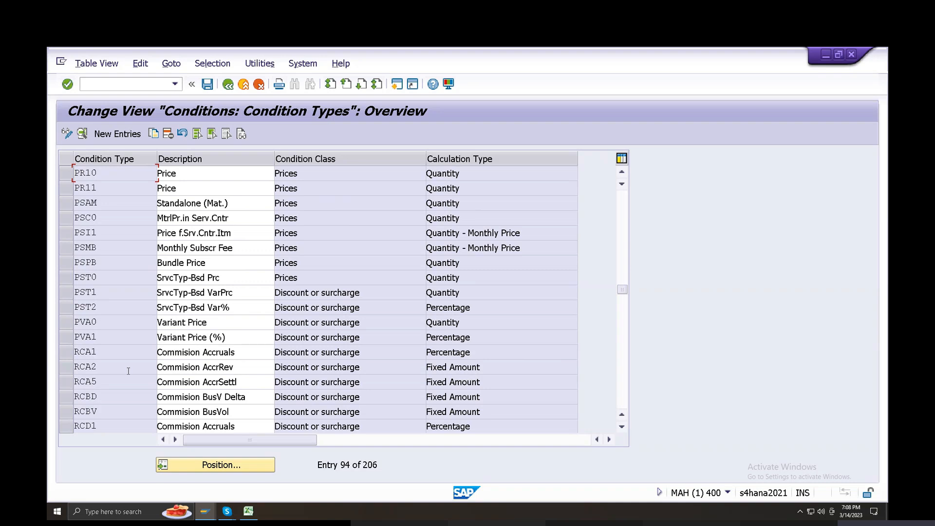
left_click(236, 463)
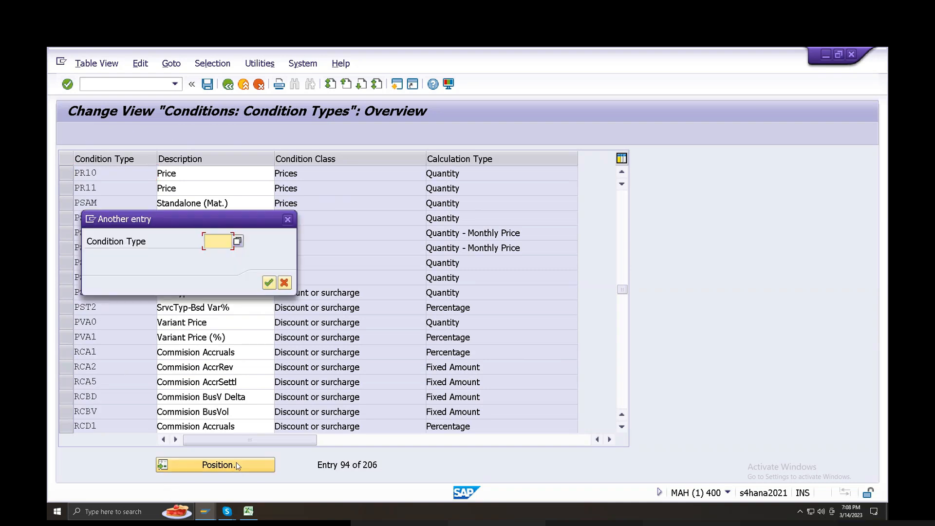
type("proo")
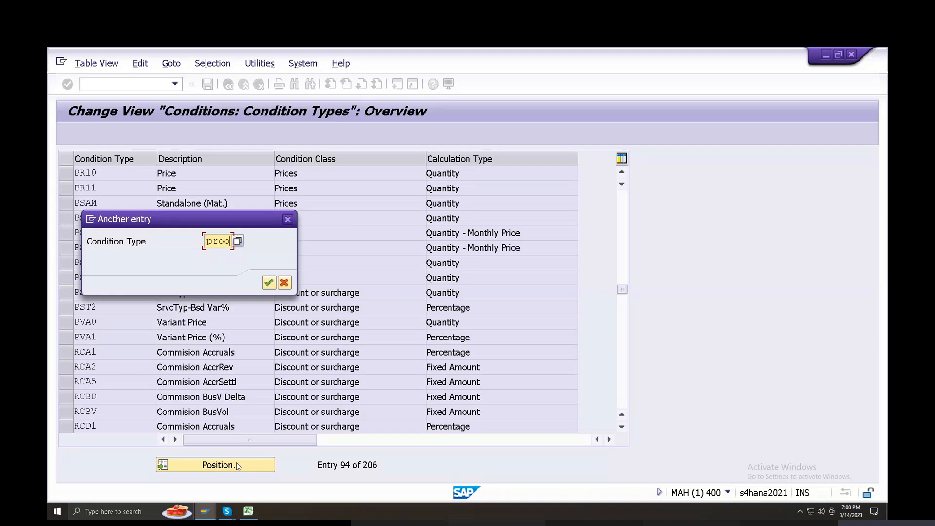
key("Return")
scroll(133, 296, "up", 2)
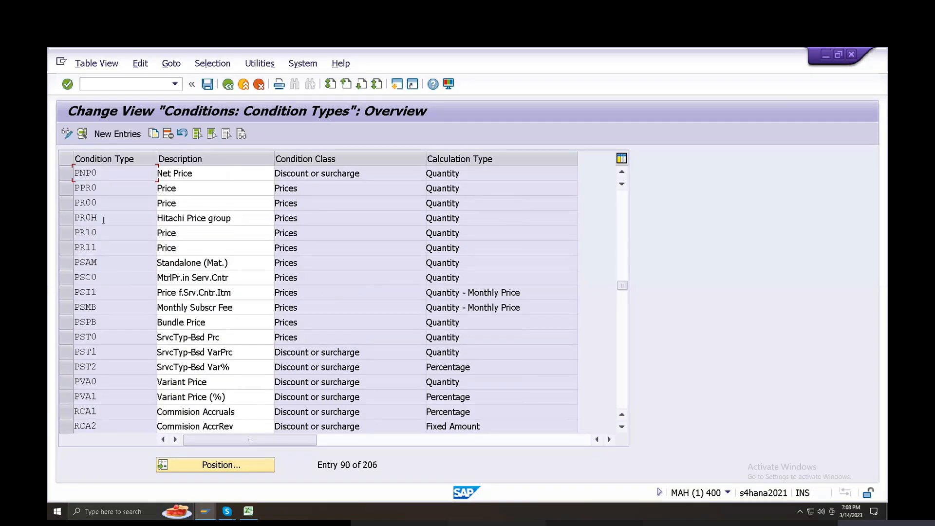
Step: Review the price, variant and commission condition types, including PPR0, PSPB Bundle Price and RCA2 Commision AccrRev
left_click(99, 187)
left_click_drag(114, 188, 48, 145)
left_click(103, 321)
scroll(104, 322, "down", 2)
double_click(102, 233)
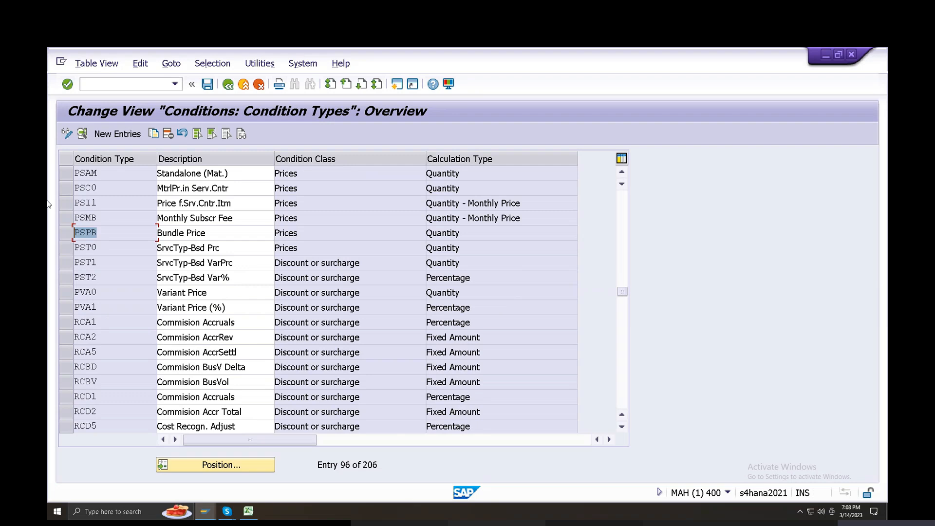
double_click(131, 337)
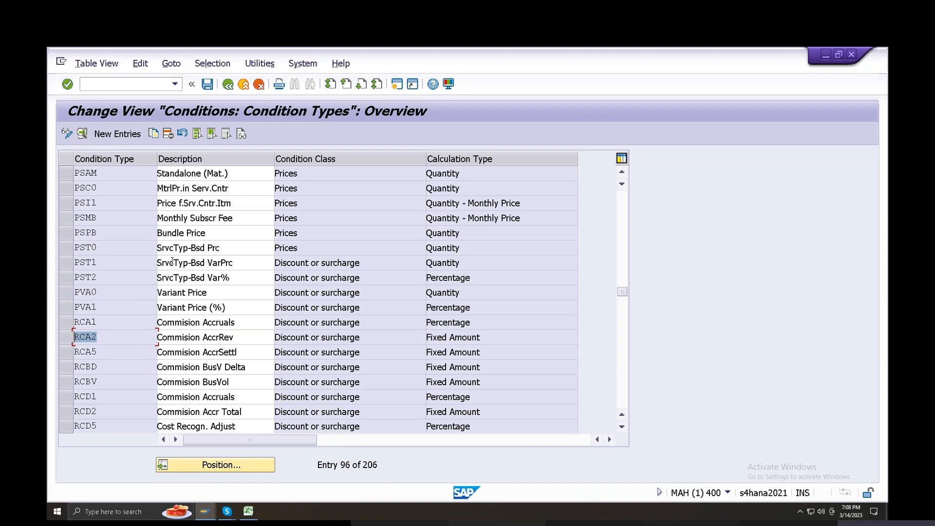
scroll(131, 200, "down", 6)
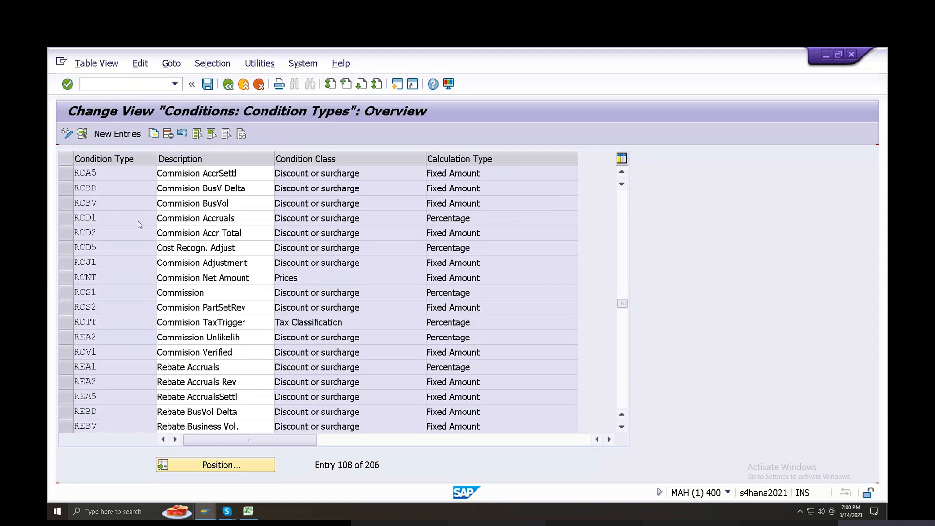
Step: View the details of condition type RCJ1 Commision Adjustment and return to the condition types overview
left_click_drag(249, 174, 49, 128)
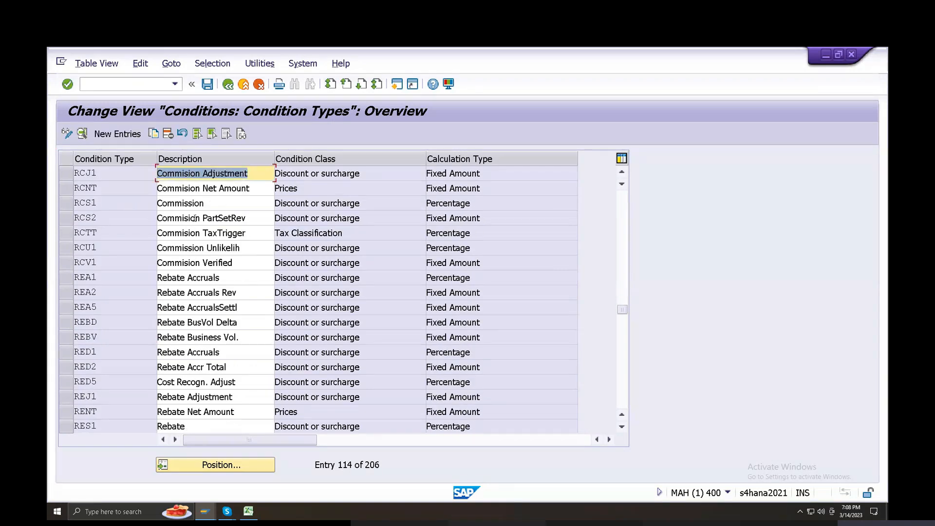
left_click_drag(109, 174, 48, 170)
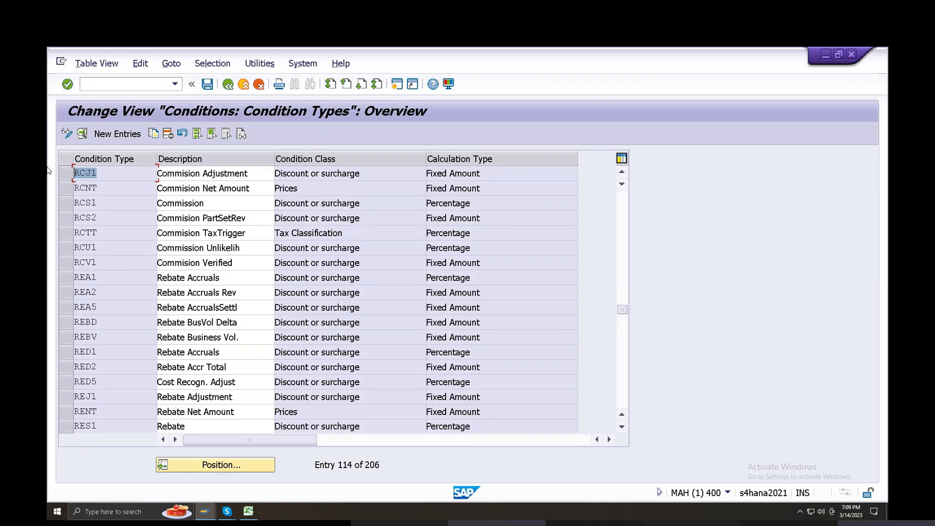
double_click(203, 173)
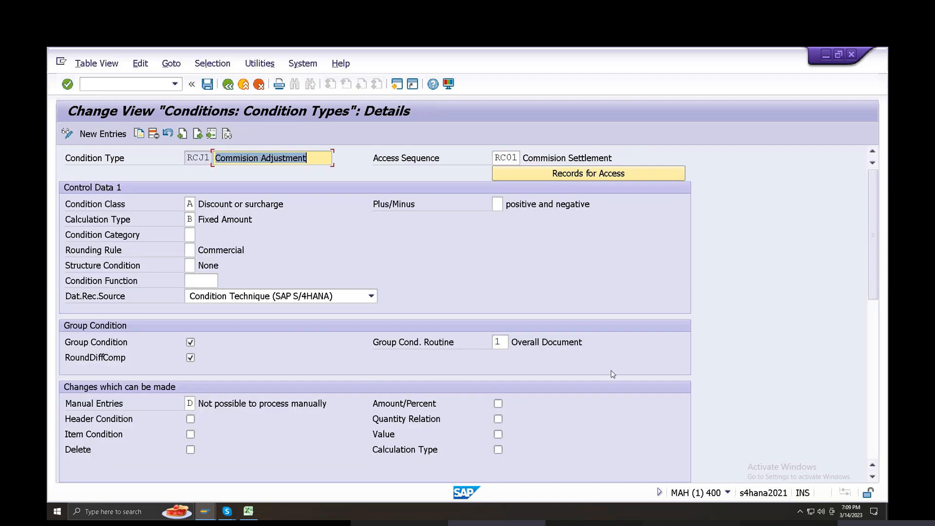
left_click(232, 84)
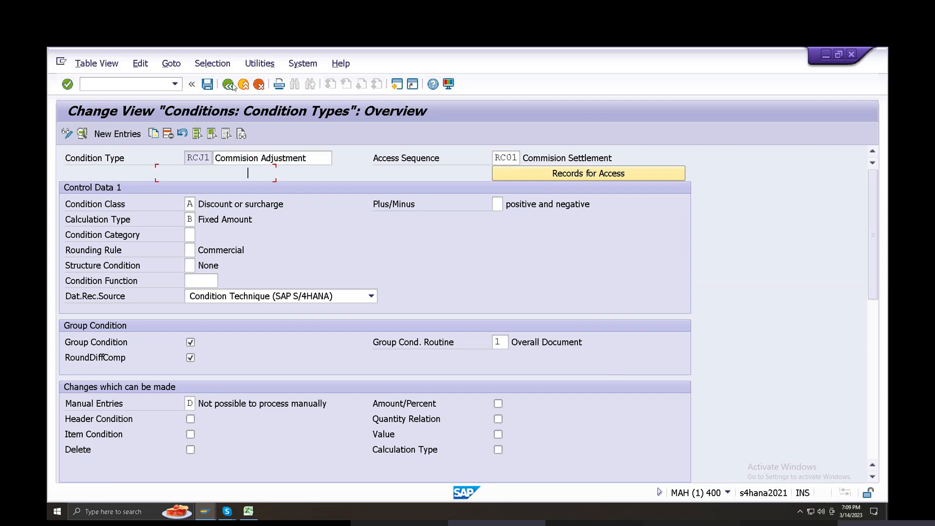
Step: Find condition type PR00 in the overview and open its details
left_click(230, 469)
type("pr00")
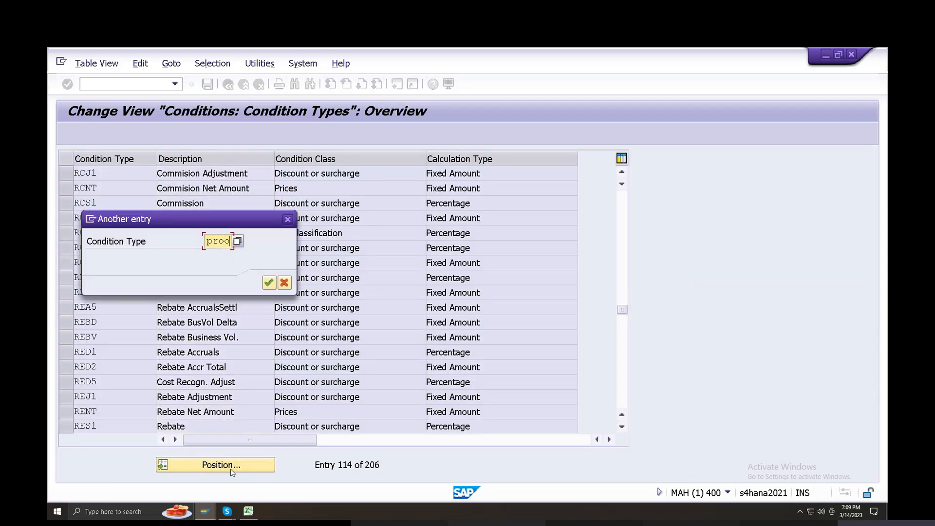
key("Return")
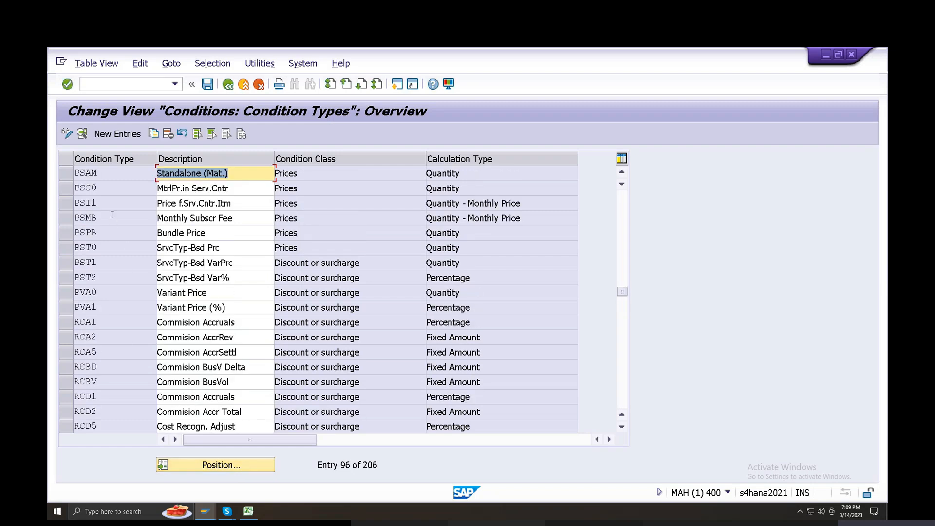
scroll(112, 215, "up", 2)
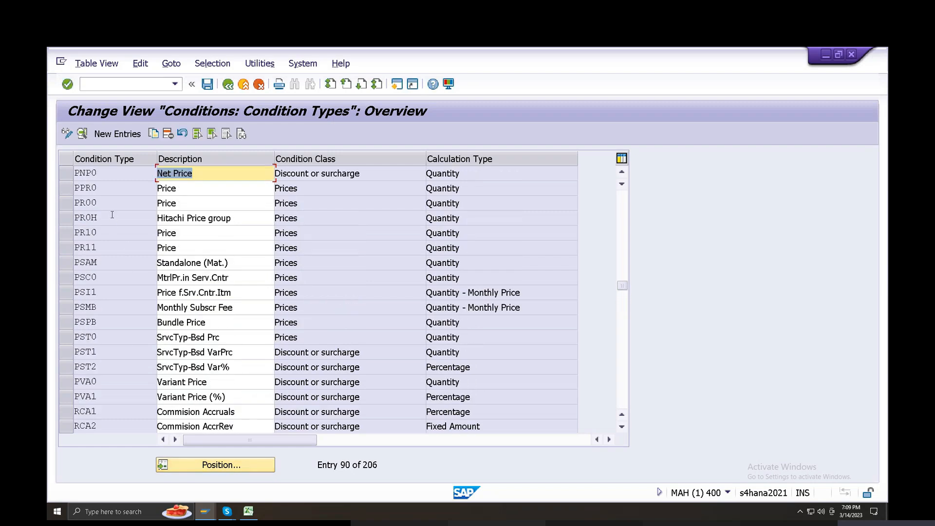
double_click(178, 205)
Step: Review PR00's condition class, calculation type, group condition, permitted changes and master data settings
scroll(216, 231, "down", 1)
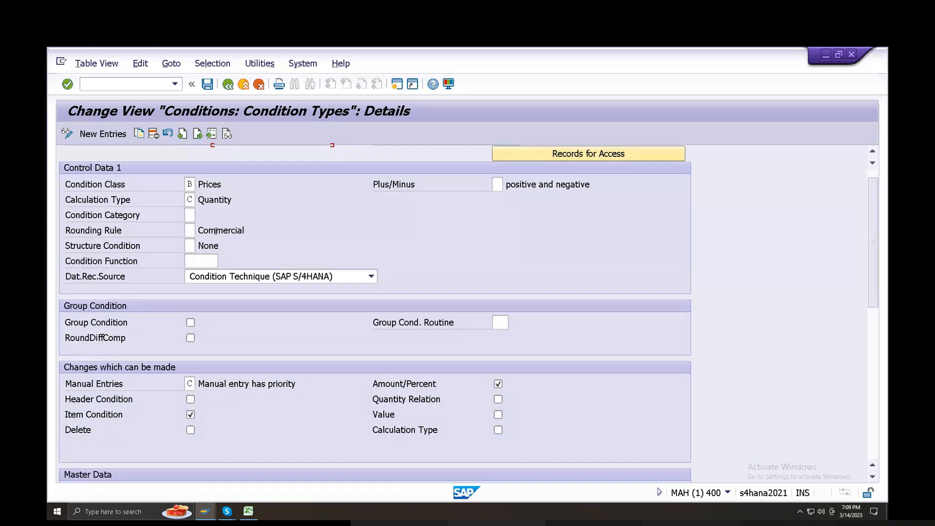
left_click(189, 184)
left_click(190, 200)
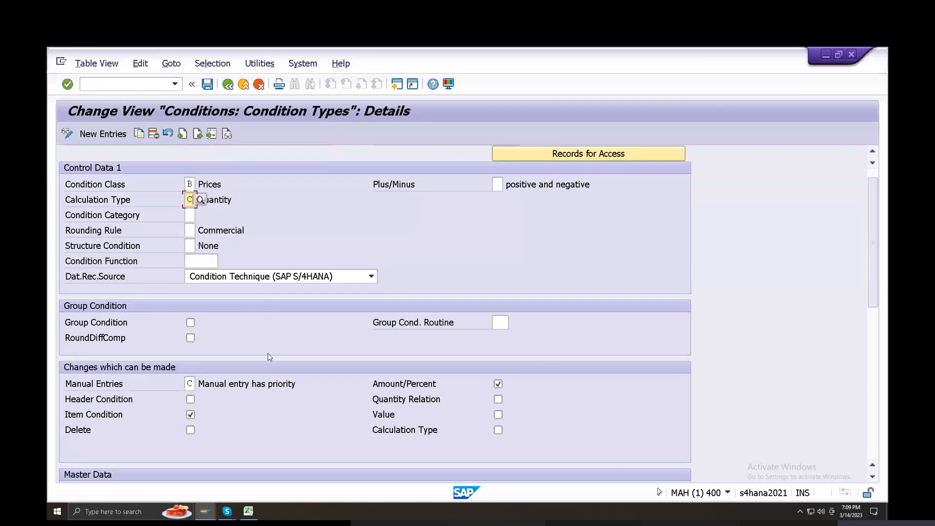
scroll(269, 357, "down", 1)
scroll(317, 381, "down", 1)
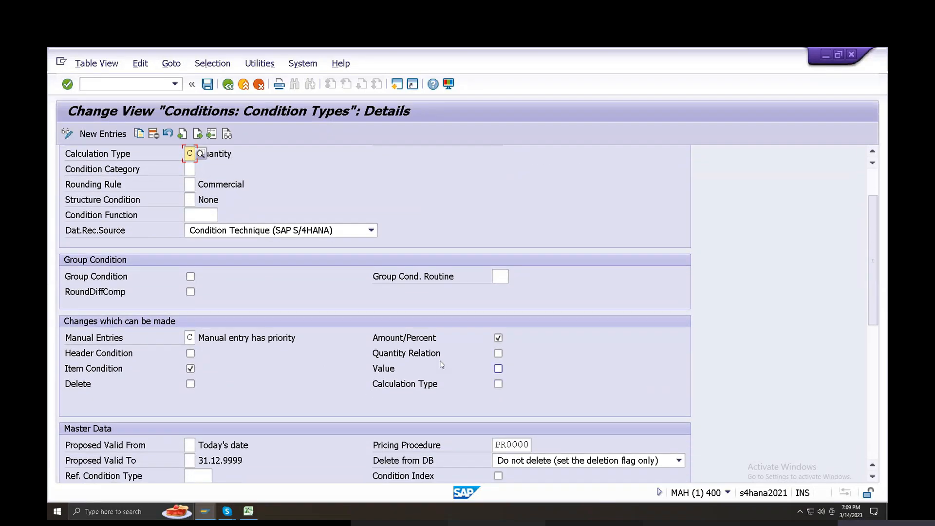
scroll(469, 428, "down", 1)
scroll(469, 428, "up", 2)
scroll(468, 428, "down", 3)
Step: View the available pricing procedures for PR00's Pricing Procedure field and close the value list without choosing one
left_click(527, 413)
left_click(536, 412)
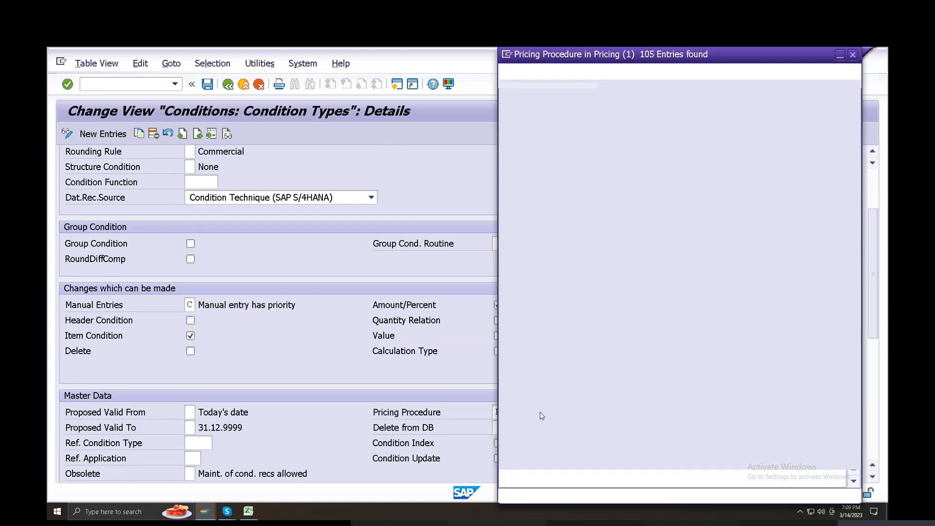
left_click(853, 55)
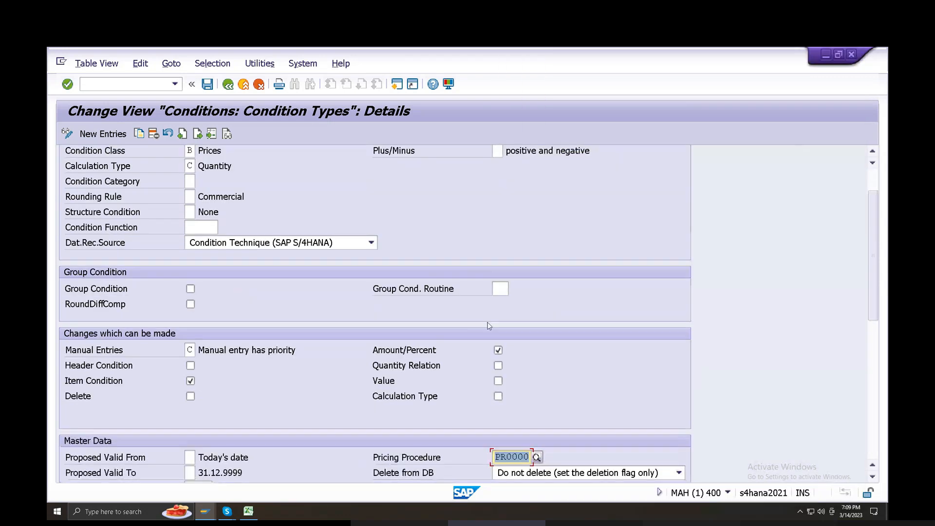